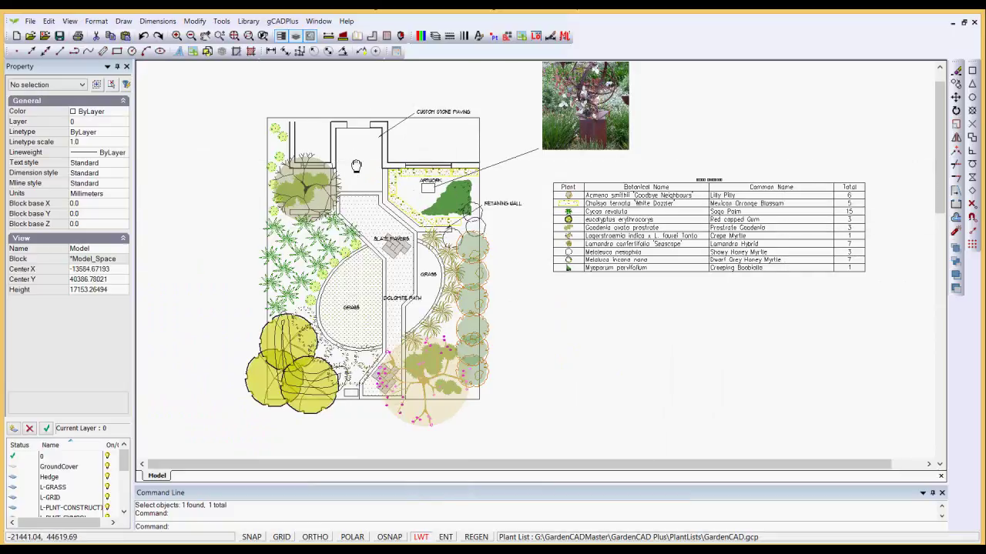
Step: Zoom in on the custom stone paving outline outside the back door
scroll(357, 166, "up", 4)
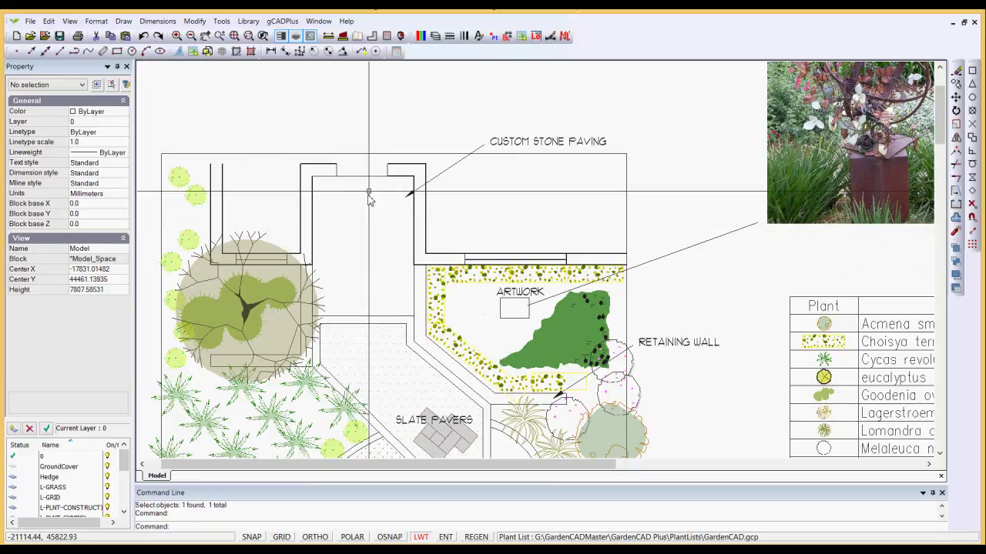
Step: Start a Draw > Hatch using the custom stone paving polyline as its boundary
left_click(368, 177)
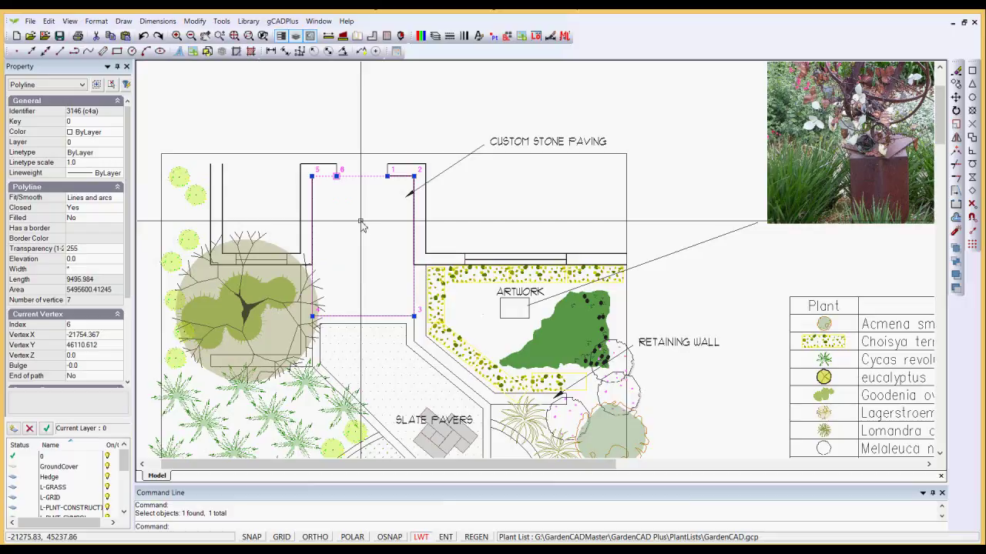
key("Escape")
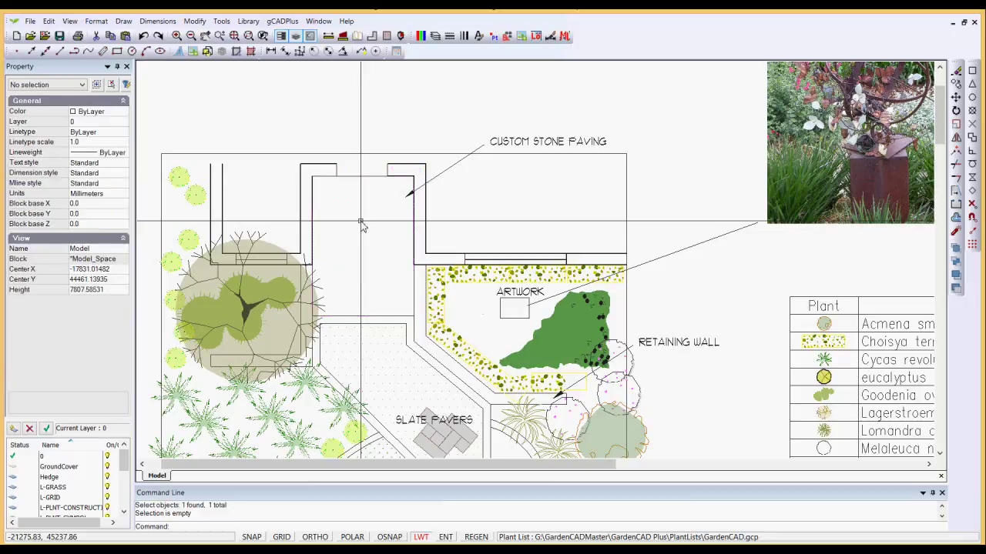
left_click(123, 20)
left_click(141, 220)
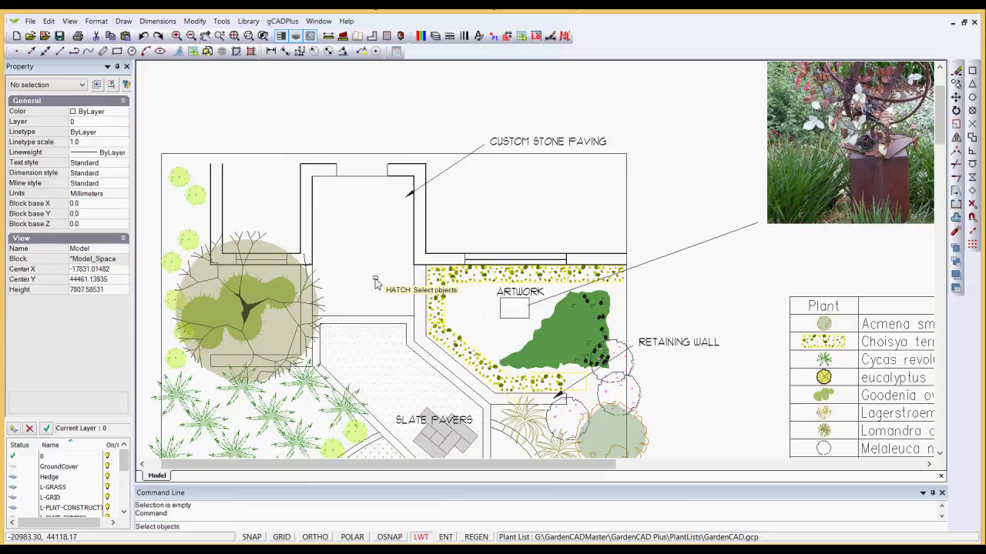
left_click(361, 179)
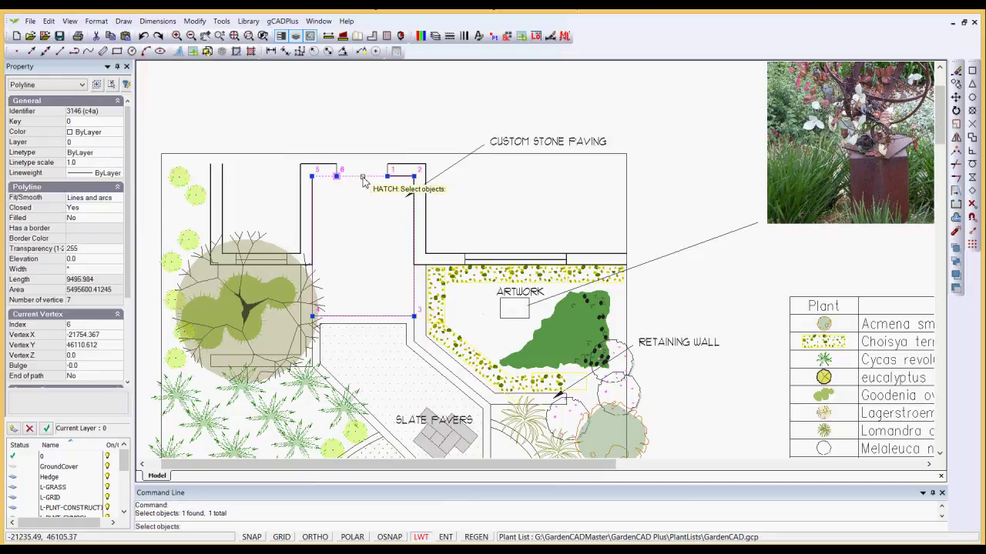
Step: In the Hatch dialog, preview patterns from DOTS back through CORK and BOX to AR-RSHKE
key("Return")
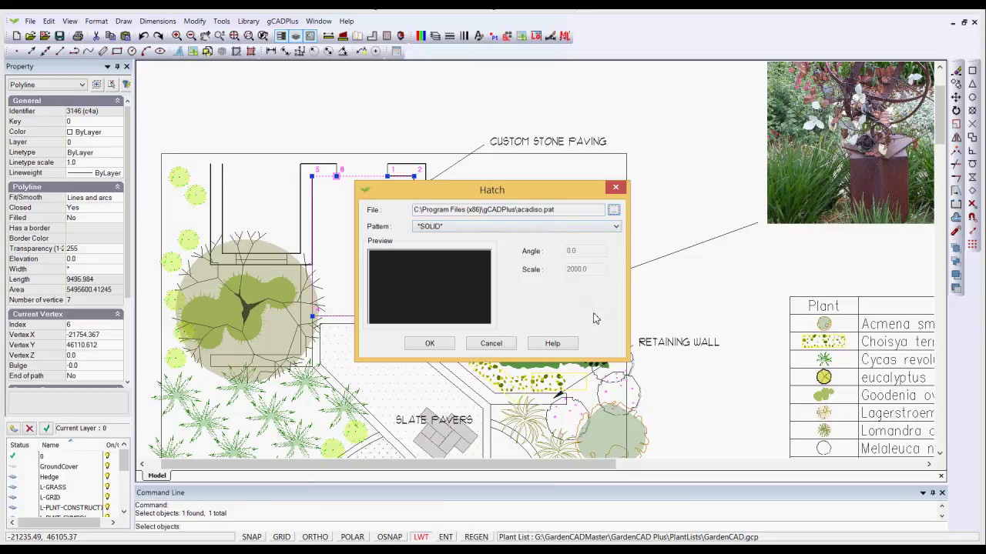
left_click(617, 228)
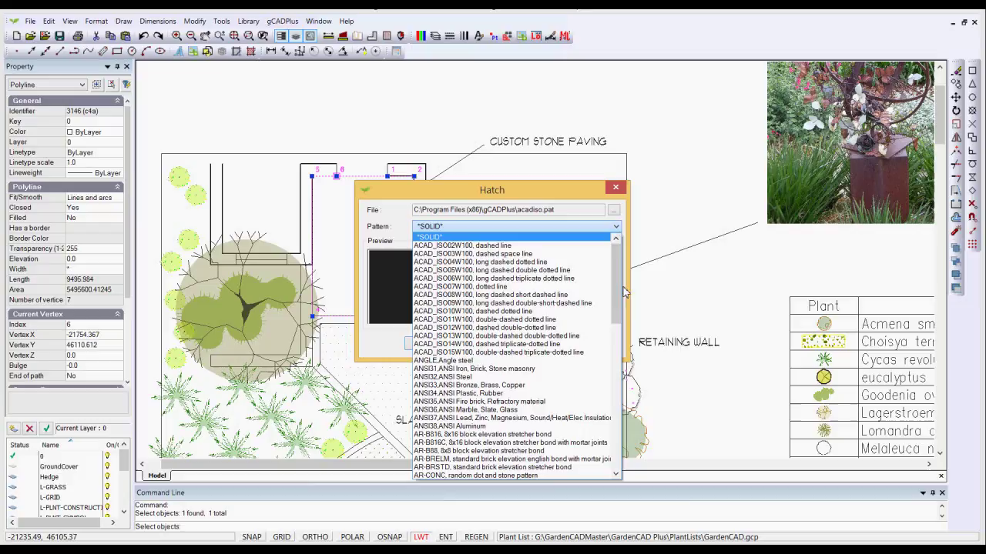
left_click_drag(621, 291, 620, 351)
left_click(496, 378)
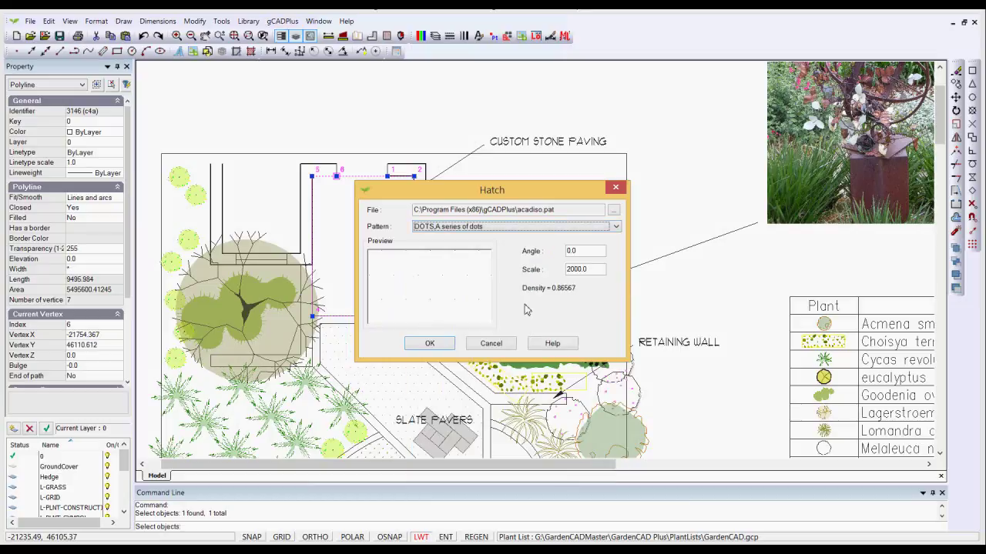
key("Up")
key("Up")
key("Up")
key("Up")
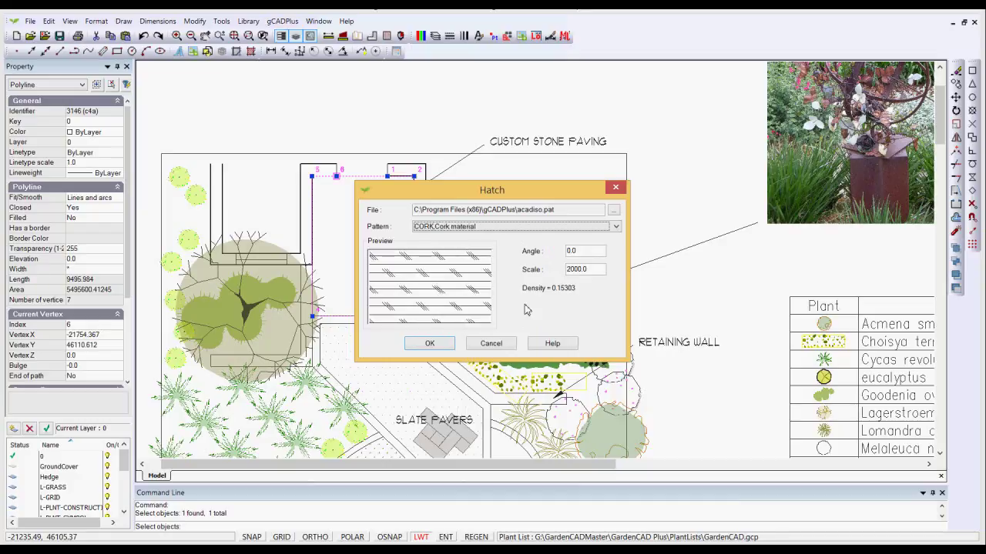
key("Up")
key("Up")
key("Up")
key("Up")
key("Up")
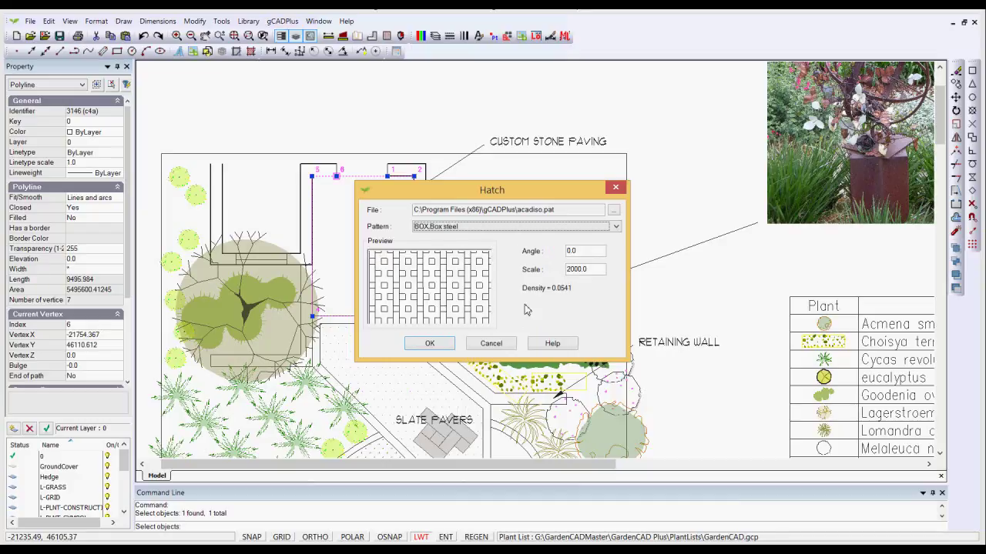
key("Up")
key("Up")
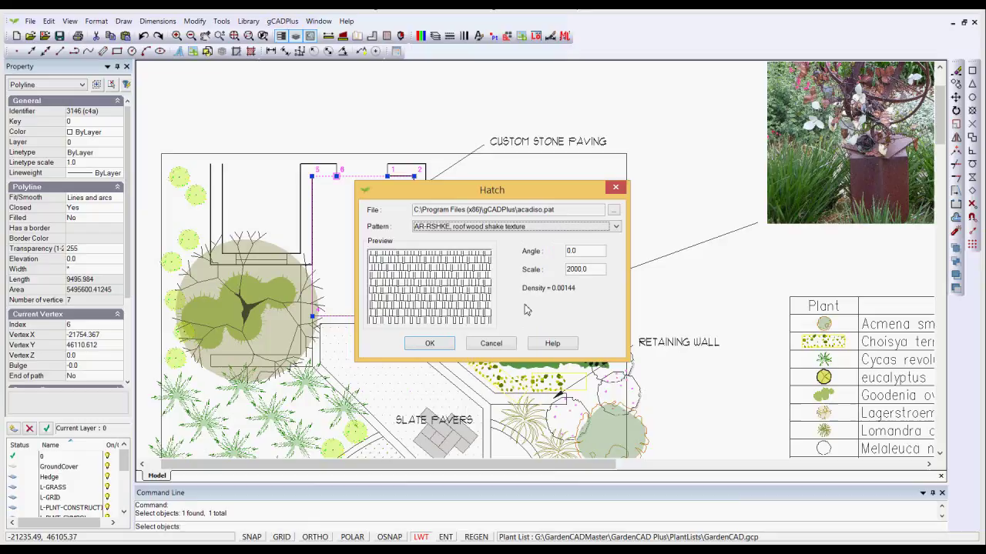
Step: Browse for the gCADiso.pat hatch pattern file in the program folder
left_click(614, 211)
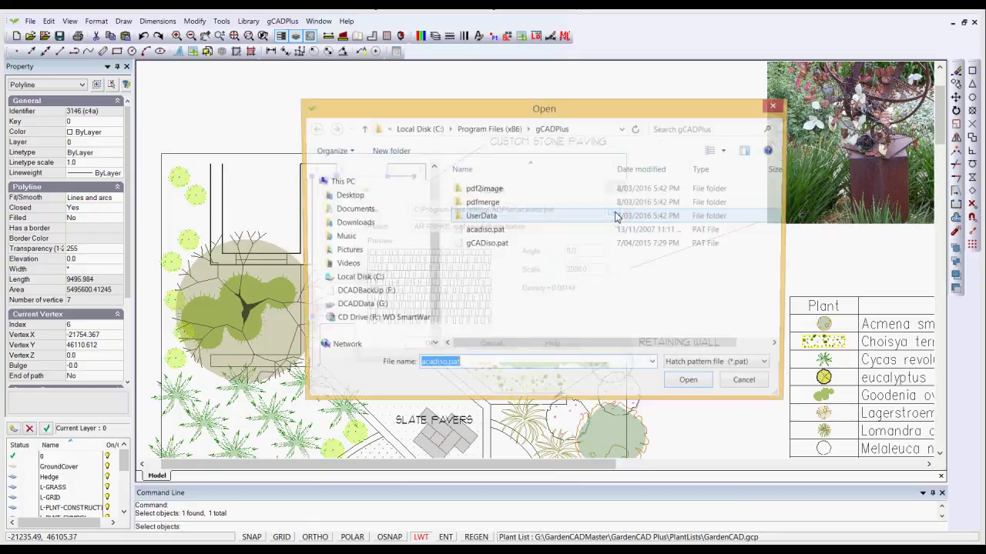
left_click(491, 248)
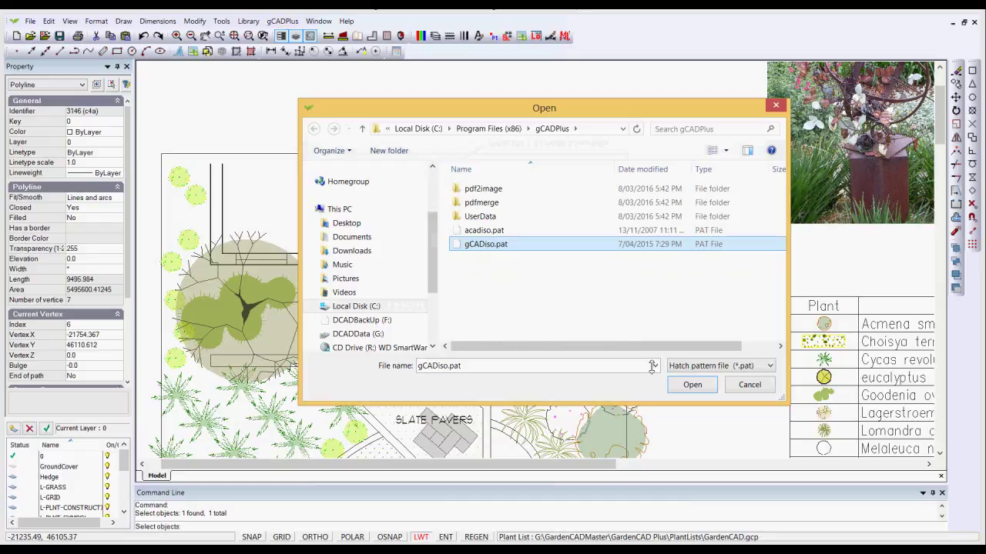
Step: Load gCADiso.pat and choose the RIVEROCK river rock pattern
left_click(693, 388)
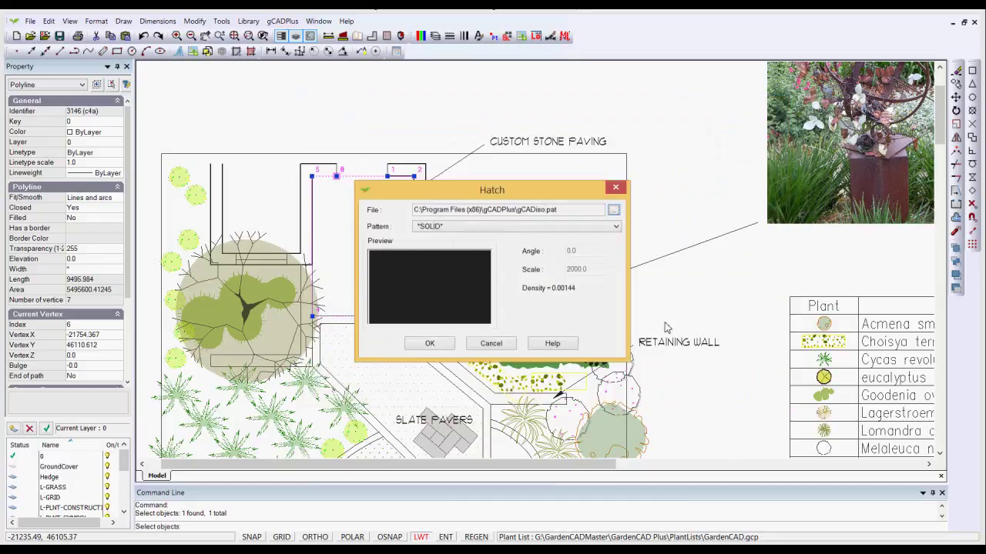
left_click(616, 226)
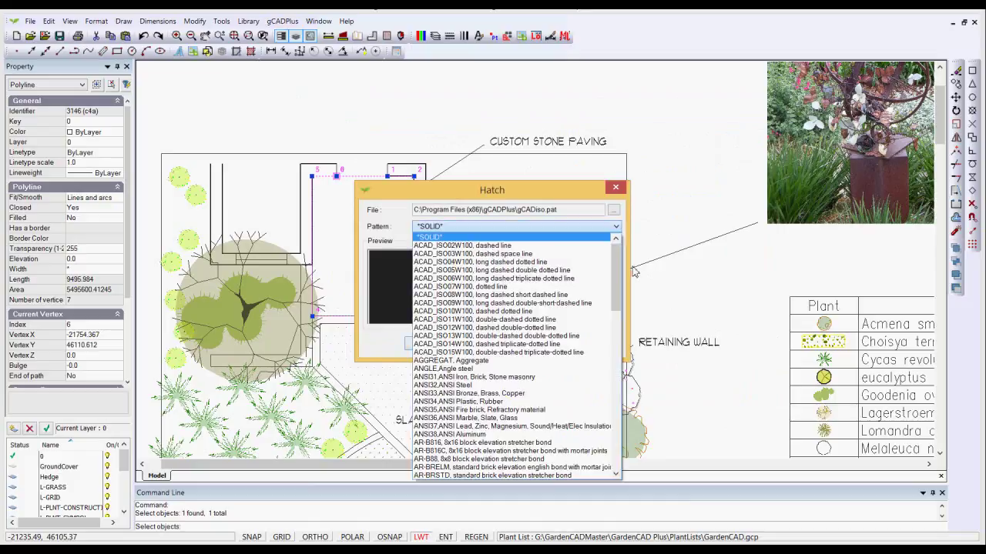
left_click_drag(620, 277, 627, 365)
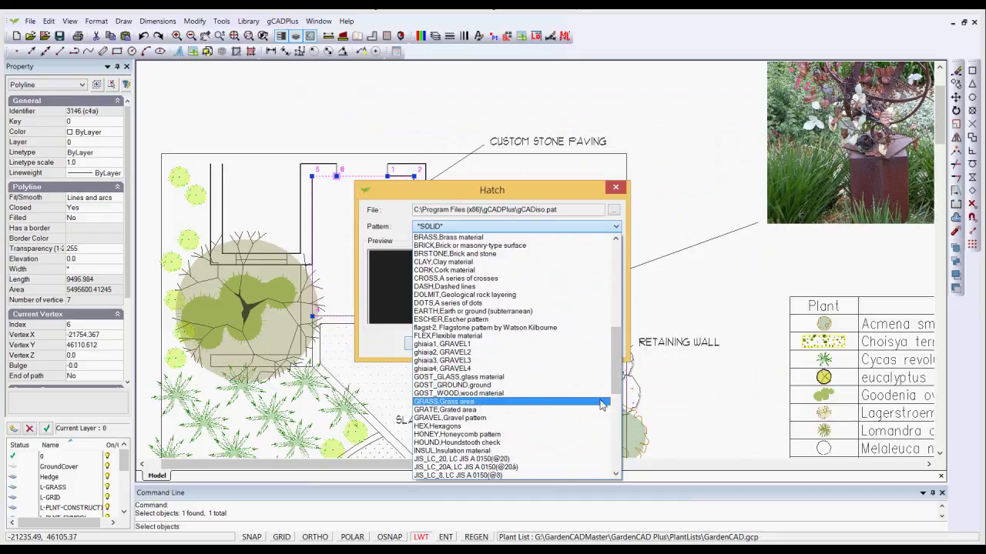
left_click_drag(616, 387, 628, 449)
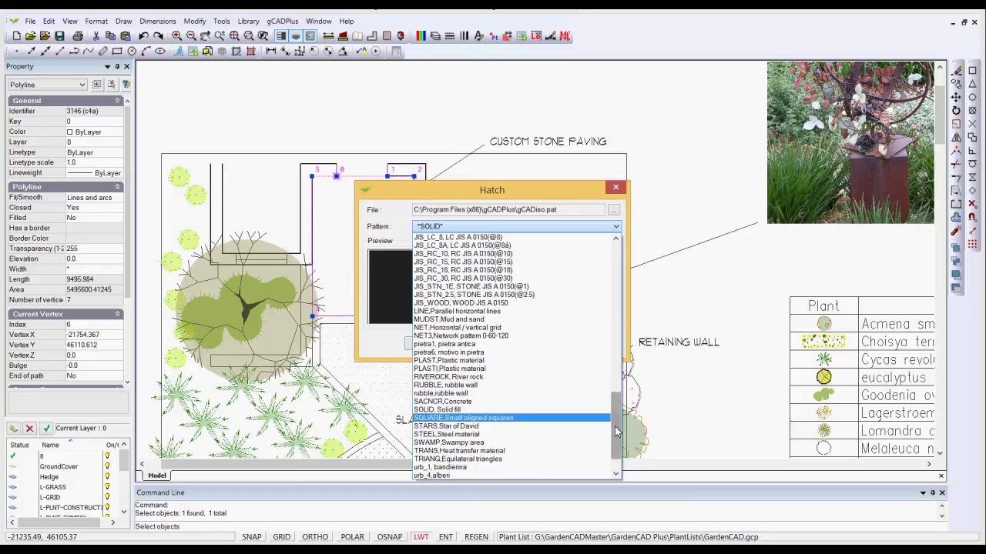
left_click_drag(616, 432, 617, 440)
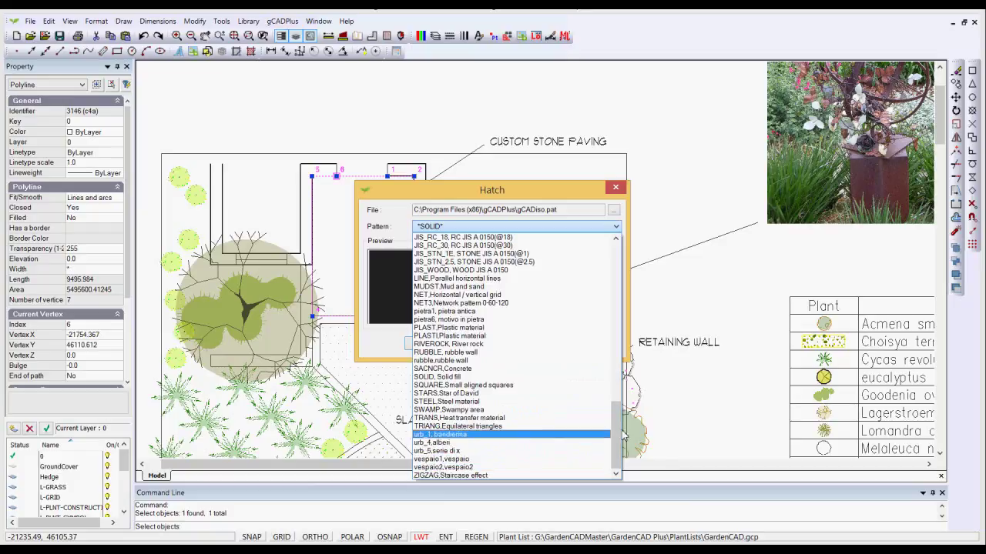
left_click_drag(618, 445, 618, 428)
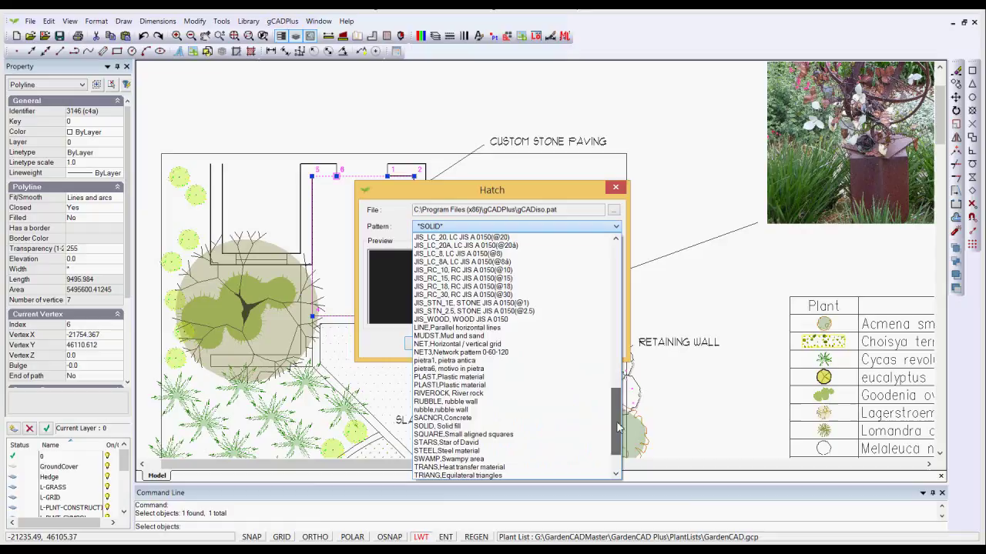
left_click(459, 393)
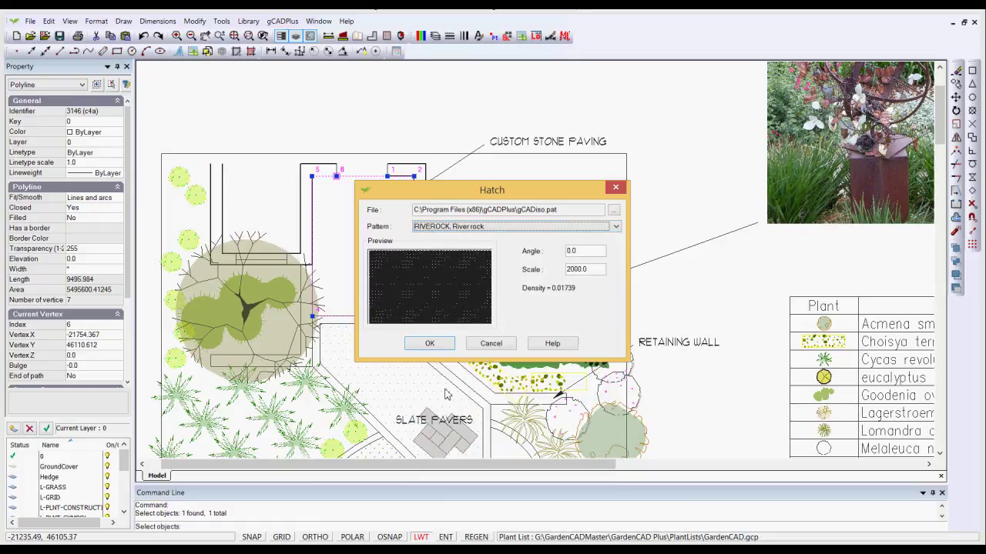
Step: Replace the hatch scale value with 200
double_click(598, 268)
type("2")
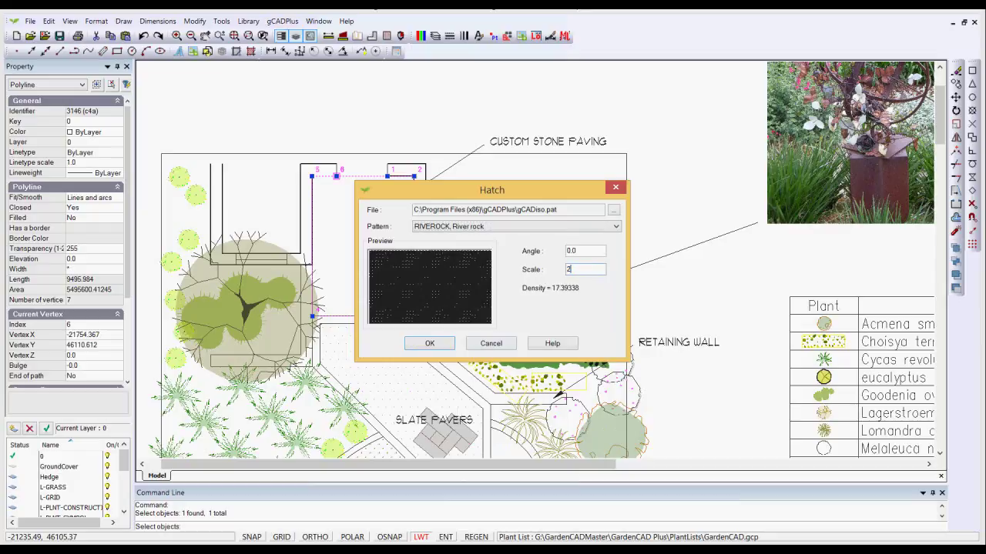
type("00")
Step: Apply the river rock hatch, change its scale to 250 in the Property panel, then deselect it
left_click(430, 344)
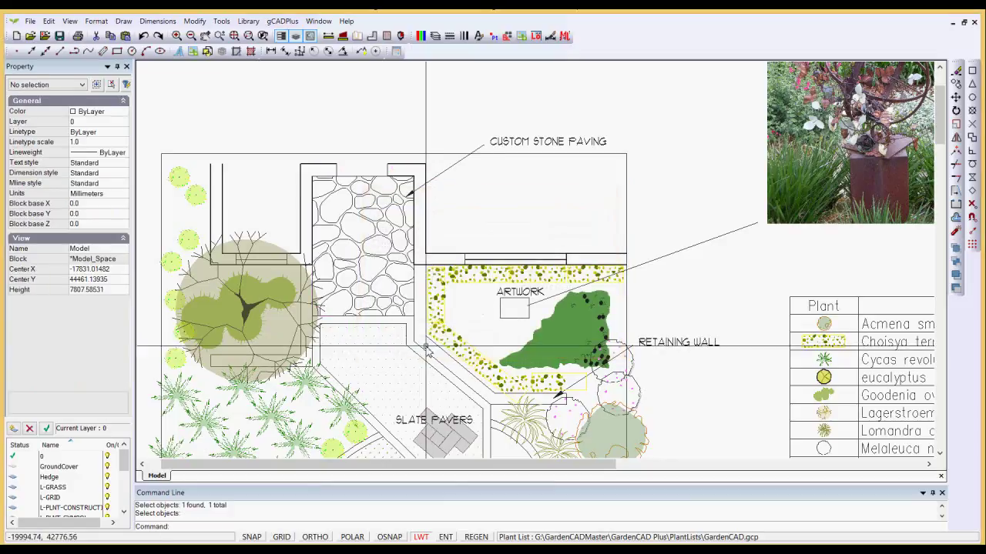
left_click(376, 256)
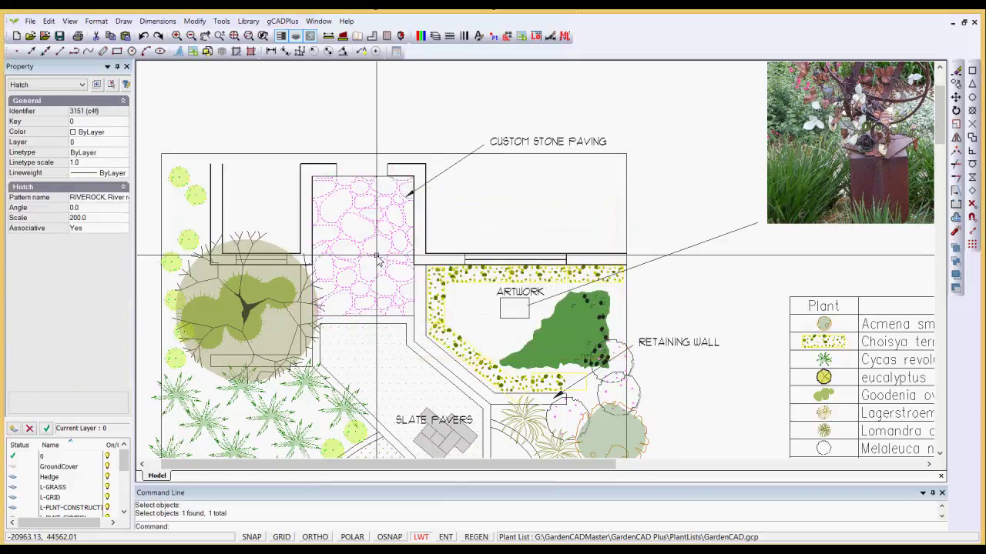
left_click(92, 219)
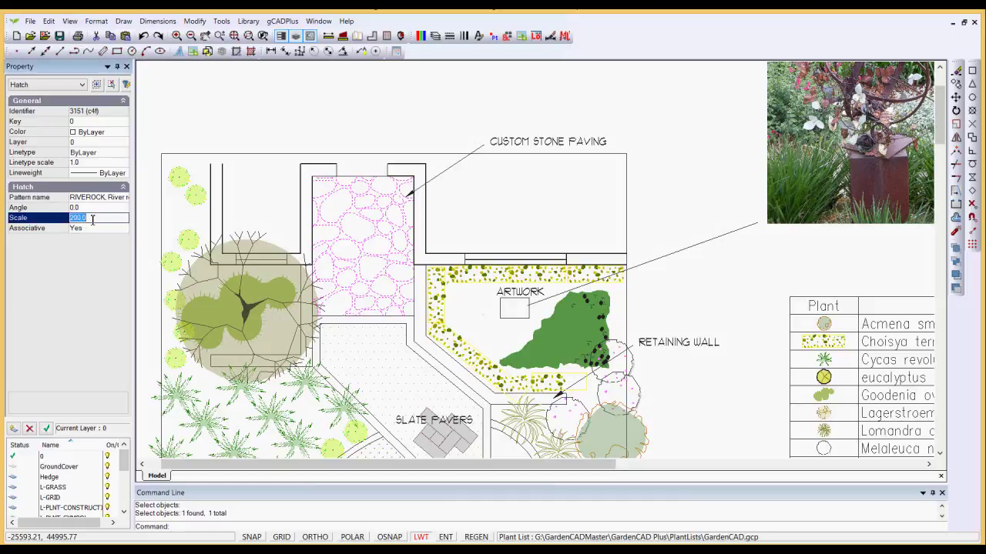
type("250")
key("Return")
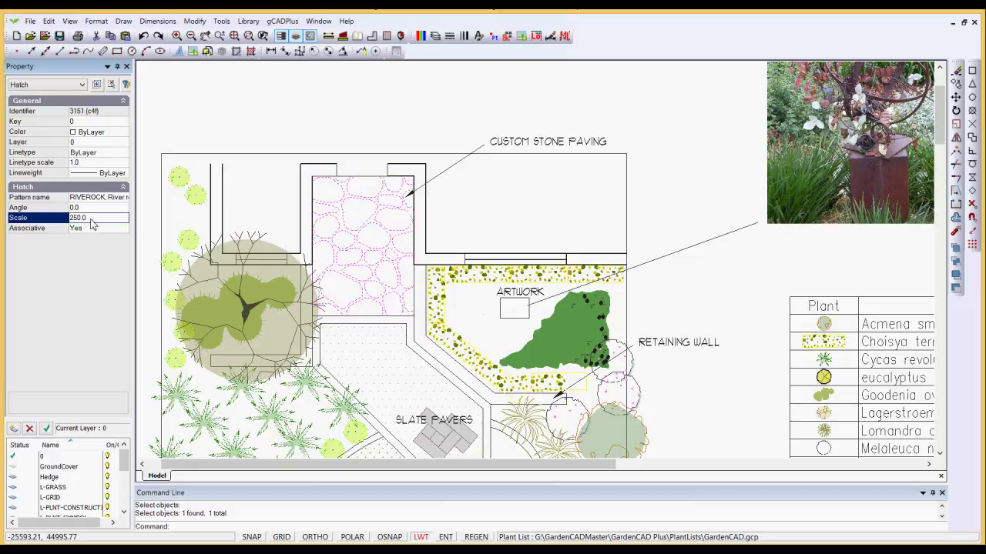
right_click(461, 224)
left_click(488, 240)
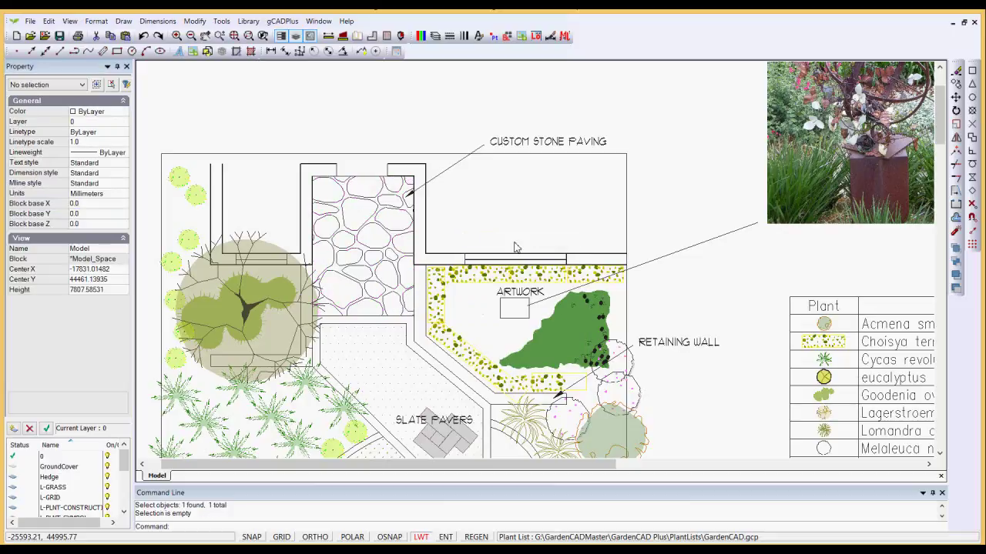